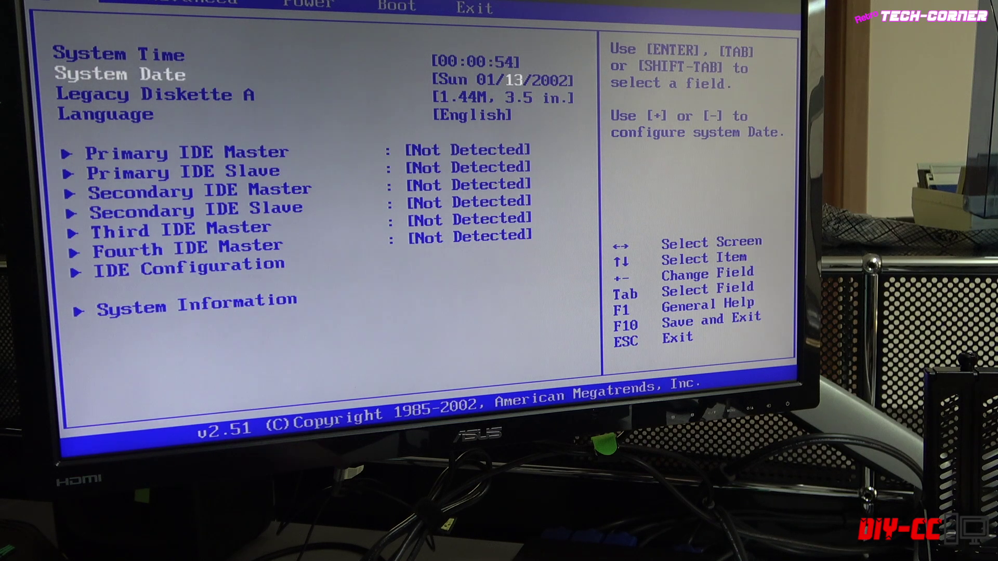
- Set the system date to 06/13/2020 and advance the clock hour to about 15:16
key("Tab")
type("2010")
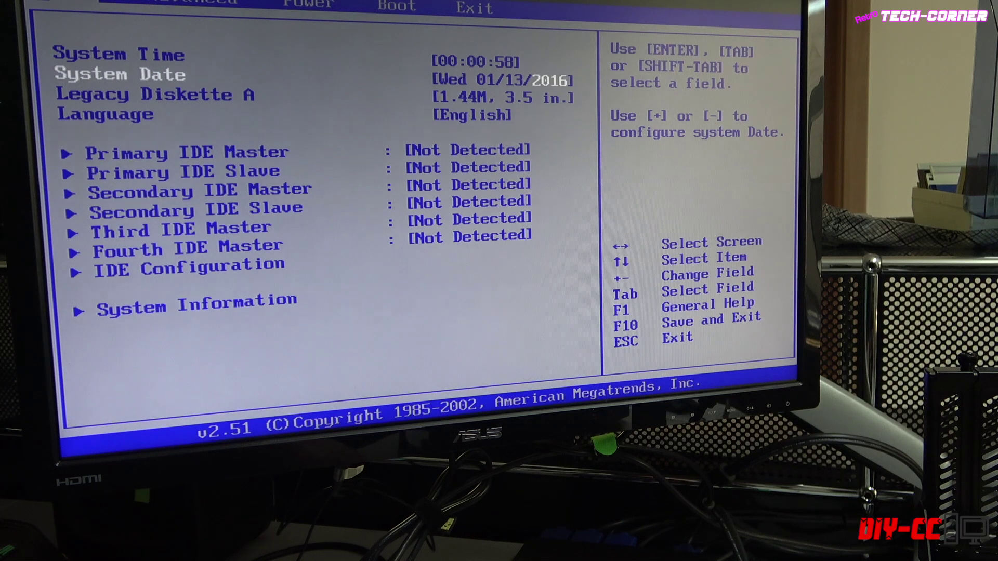
key("Tab")
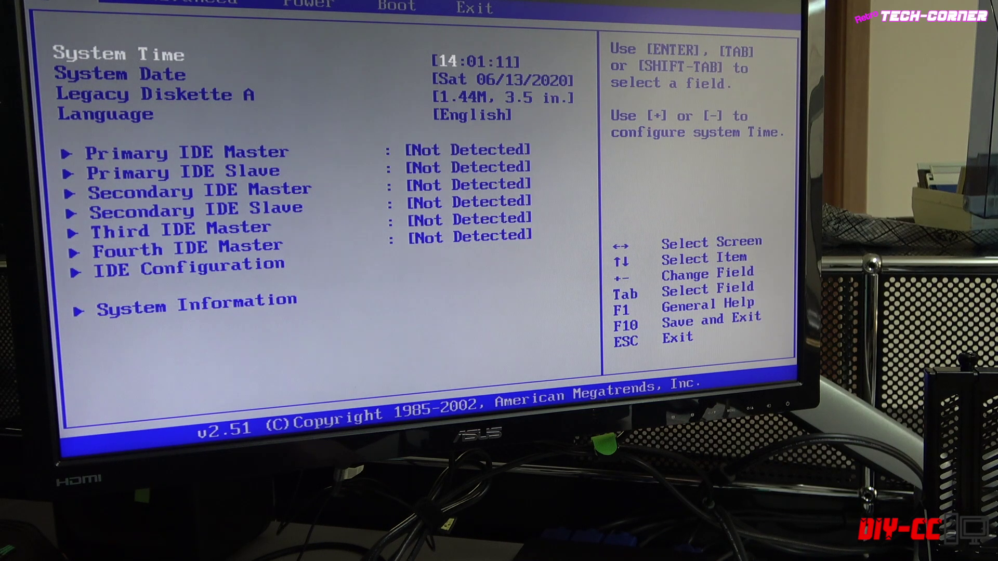
key("plus")
- Open System Information, showing a Pentium 4 2.00GHz with 256MB
key("Down")
key("Down")
key("Down")
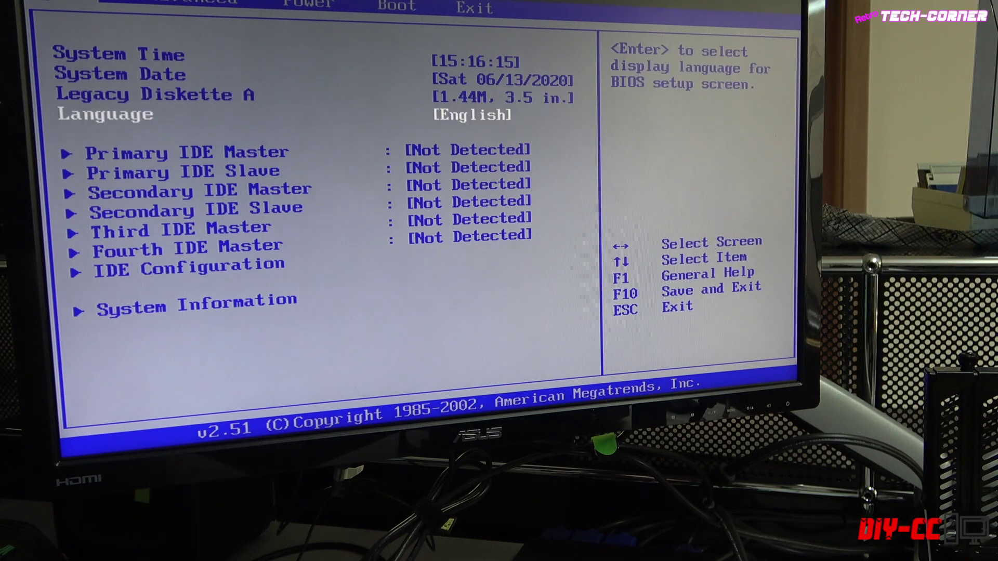
key("Down")
key("Down")
key("Down")
key("Down")
key("Down")
key("Down")
key("Return")
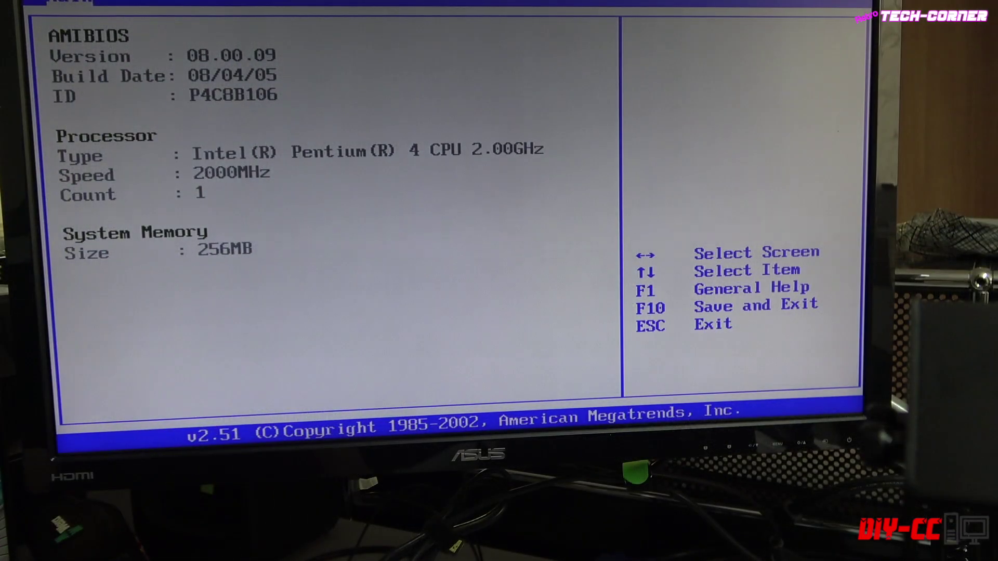
- Browse the Frequency/Voltage, CPU and Chipset configuration pages under Advanced
key("Escape")
key("Right")
key("Return")
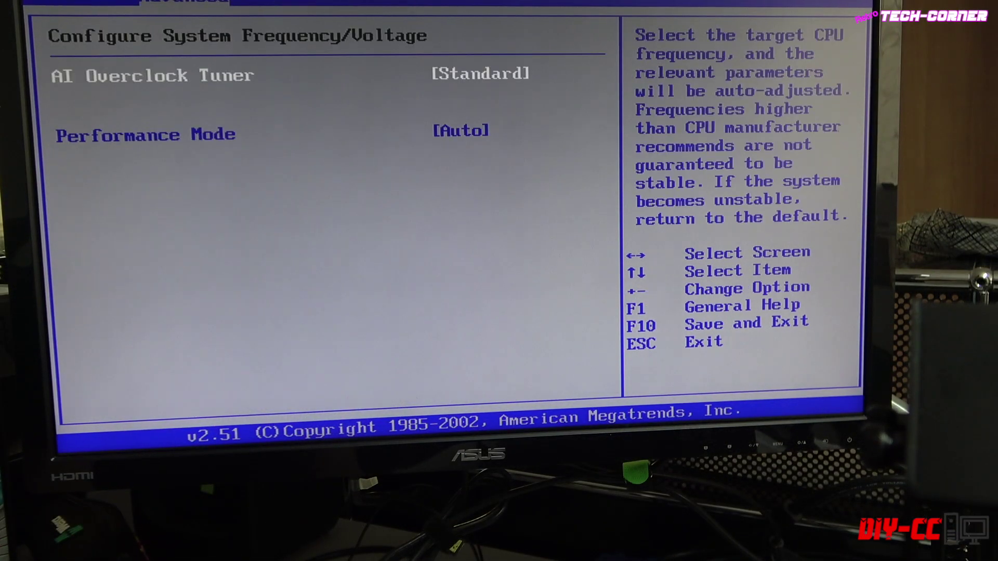
key("Escape")
key("Down")
key("Return")
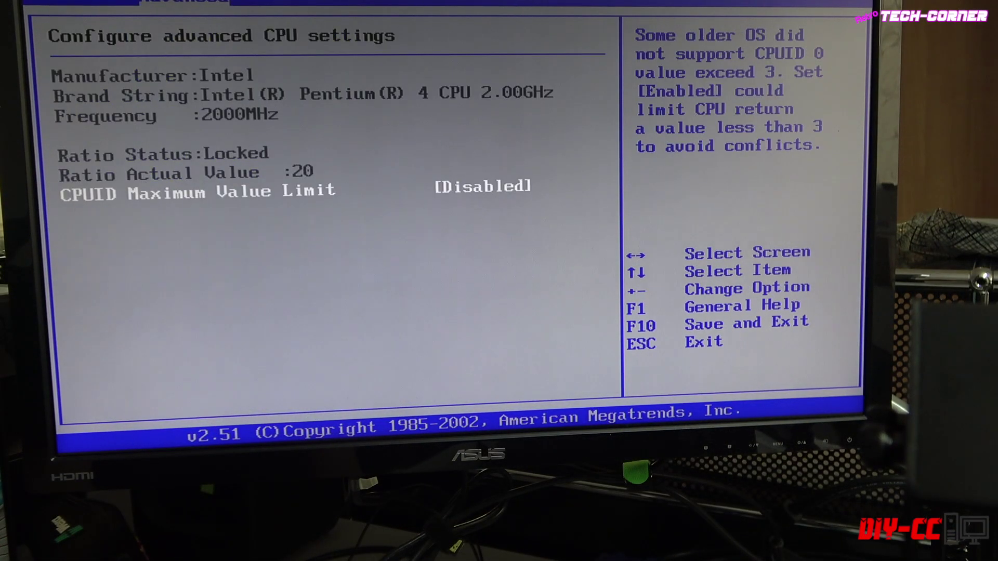
key("Escape")
key("Down")
key("Return")
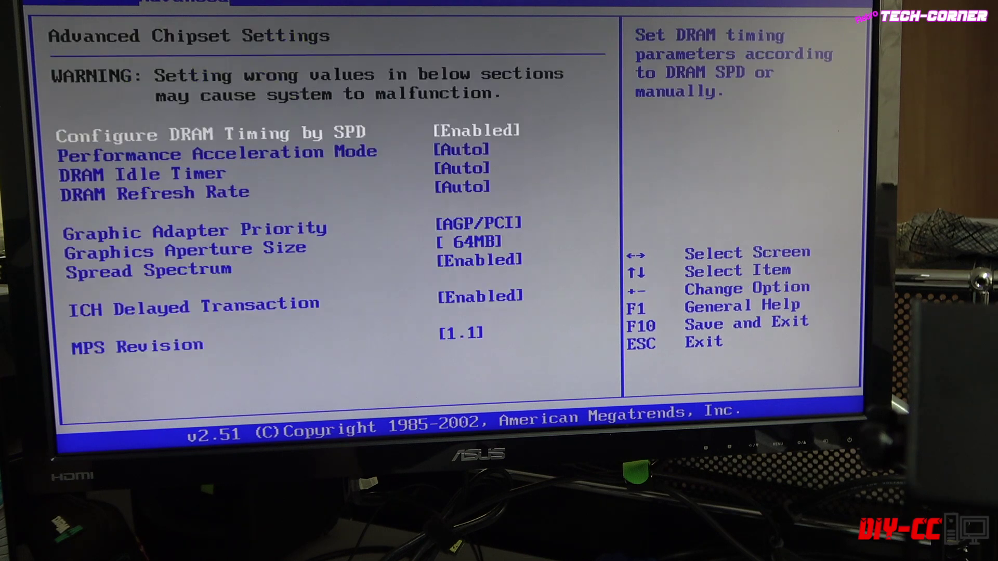
key("Down")
key("Down")
key("Down")
key("Down")
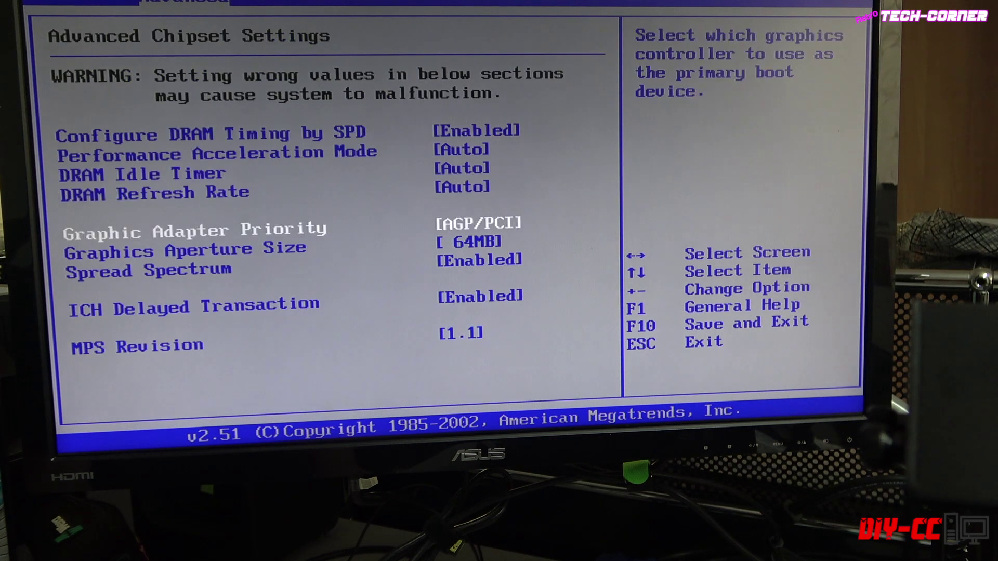
key("Down")
key("Down")
key("Down")
key("Escape")
key("Down")
- In Onboard Devices Configuration, set Onboard LAN to Disabled
key("Return")
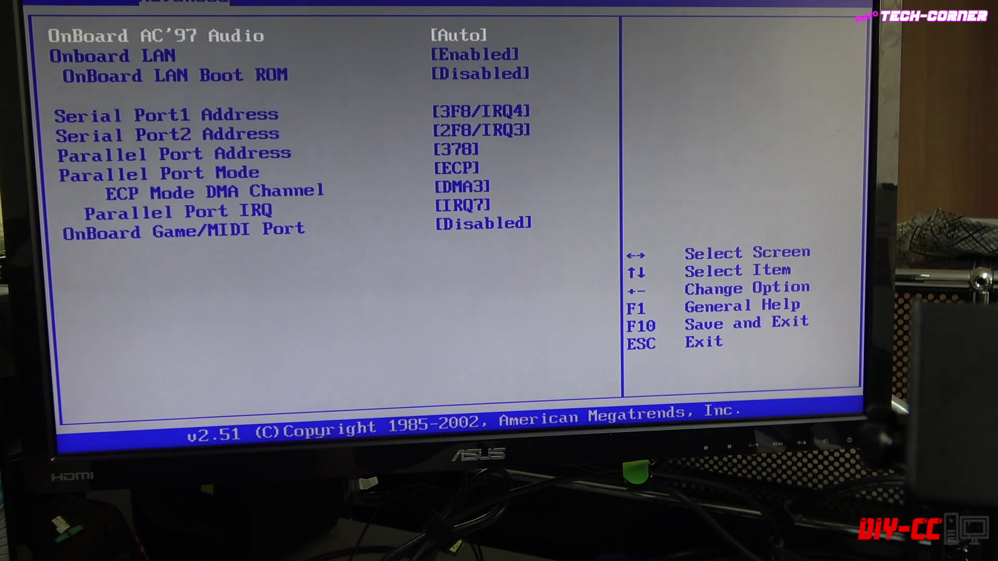
key("Down")
key("Return")
key("Up")
key("Return")
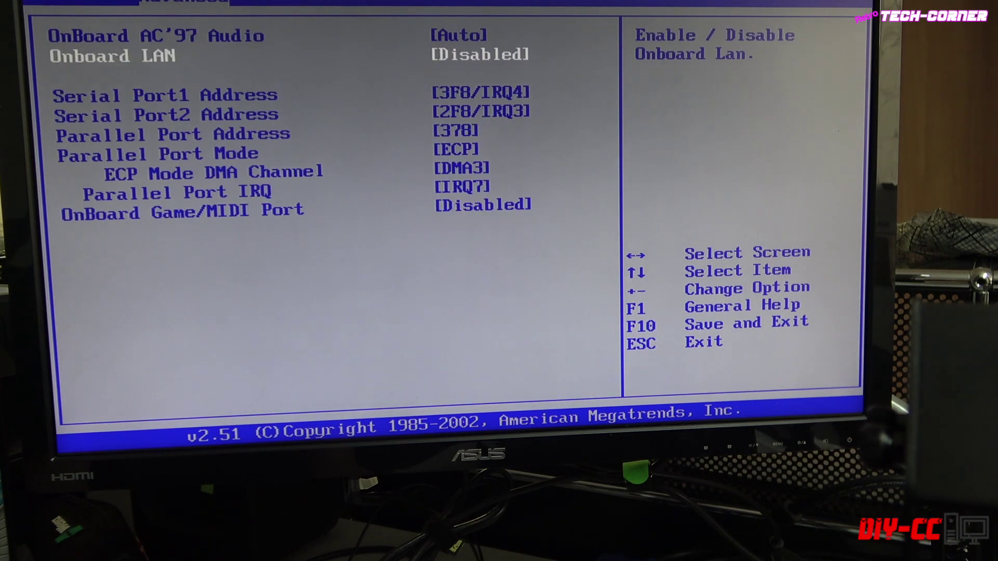
- Set Serial Port1 and Serial Port2 Address to Disabled
key("Down")
key("Return")
key("Up")
key("Return")
key("Down")
key("Return")
key("Up")
key("Return")
- Set Parallel Port Address to Disabled
key("Return")
key("Up")
key("Return")
key("Down")
key("Return")
key("Up")
key("Return")
- Glance at the PCI/PnP settings, then bring up USB Configuration
key("Escape")
key("Down")
key("Return")
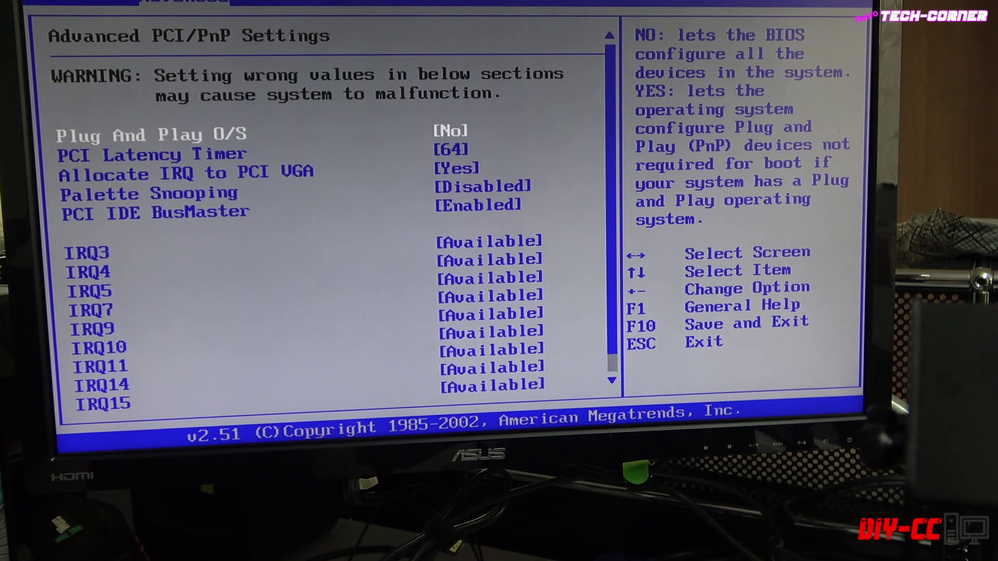
key("Escape")
key("Down")
key("Return")
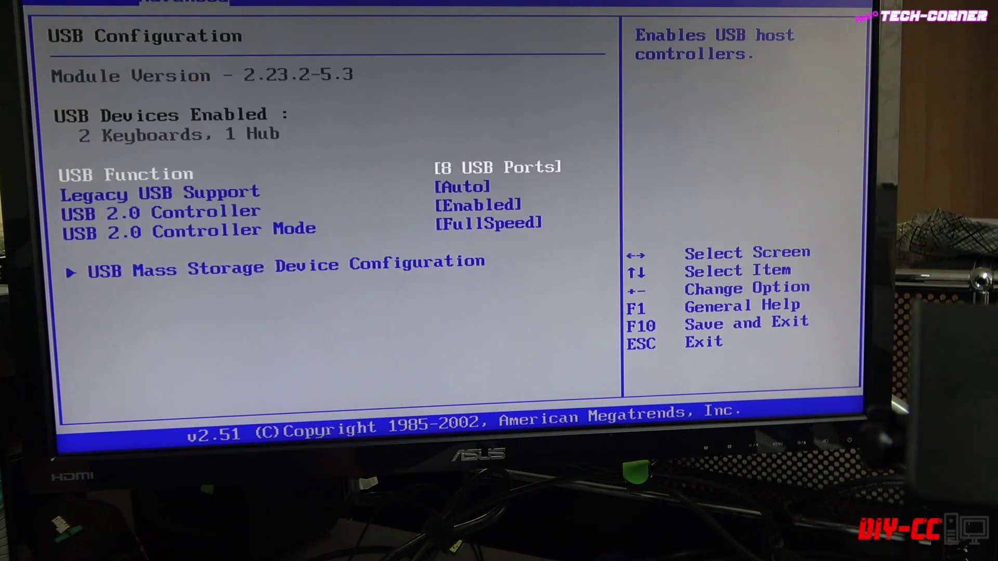
- Leave the Advanced pages and open APM Configuration on the Power tab
key("Escape")
key("Down")
key("Return")
key("Escape")
key("Right")
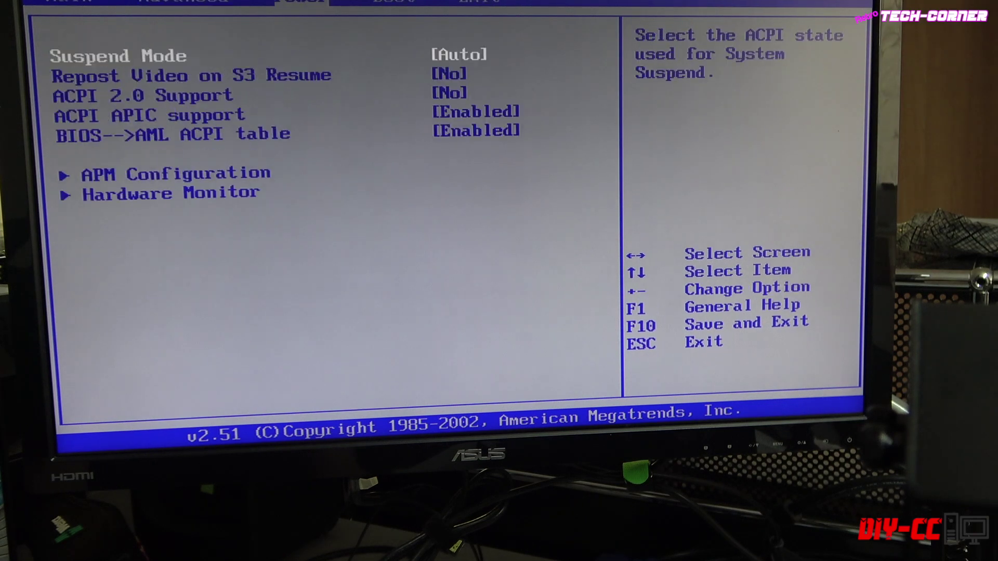
key("Down")
key("Down")
key("Down")
key("Down")
key("Down")
key("Return")
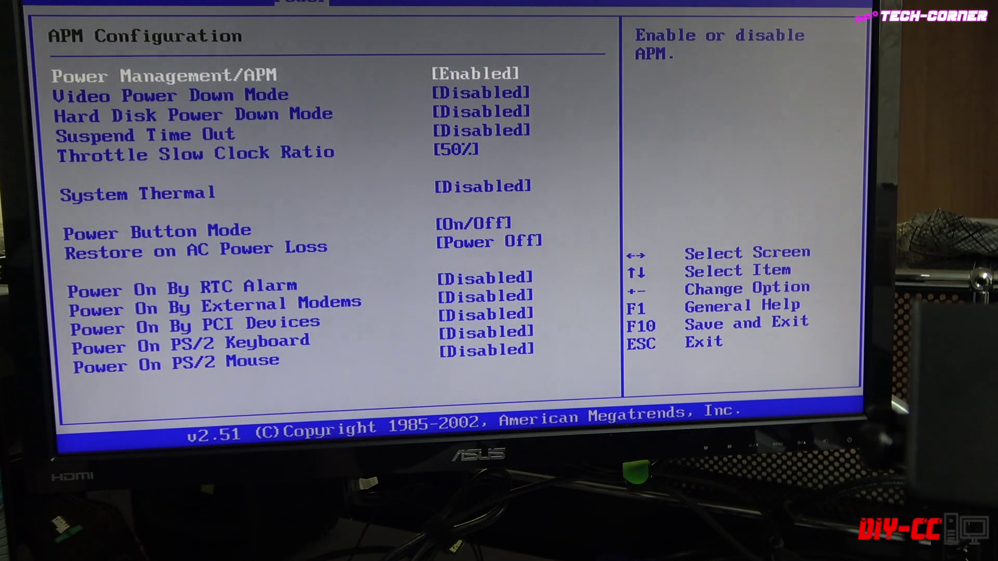
- Enable System Thermal at a 65°C active temperature and view Hardware Monitor readings
key("Down")
key("Down")
key("Down")
key("Down")
key("Down")
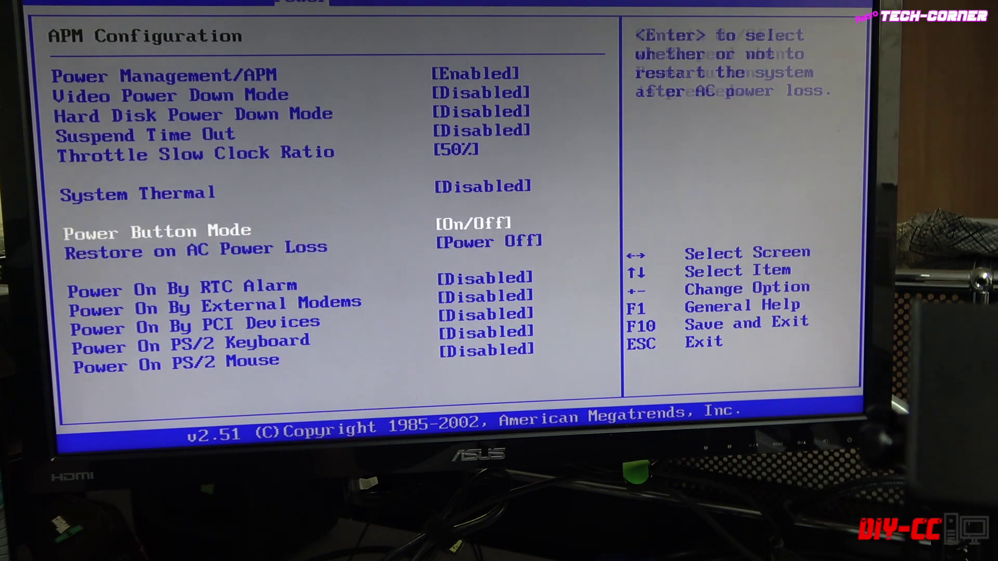
key("Up")
key("Return")
key("Down")
key("Return")
key("Down")
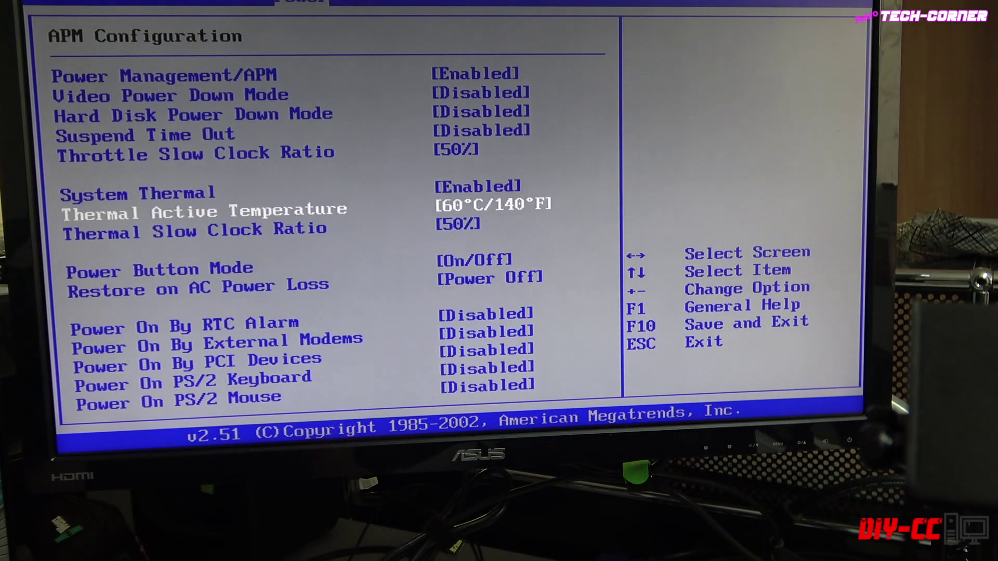
key("Return")
key("Down")
key("Return")
key("Down")
key("Down")
key("Down")
key("Down")
key("Down")
key("Down")
key("Down")
key("Escape")
key("Down")
key("Return")
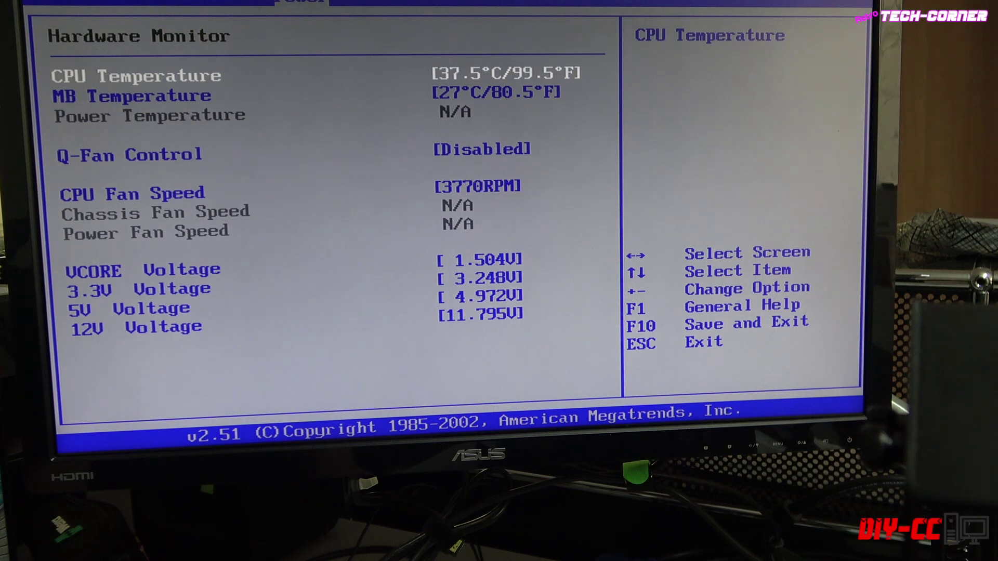
- Leave Hardware Monitor and move to the Exit tab's options
key("Escape")
key("Right")
key("Right")
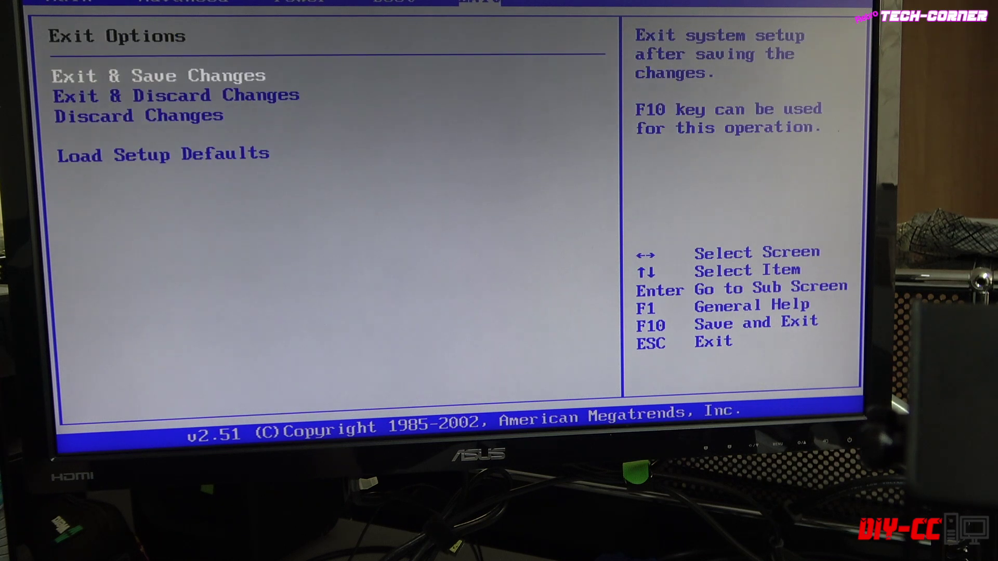